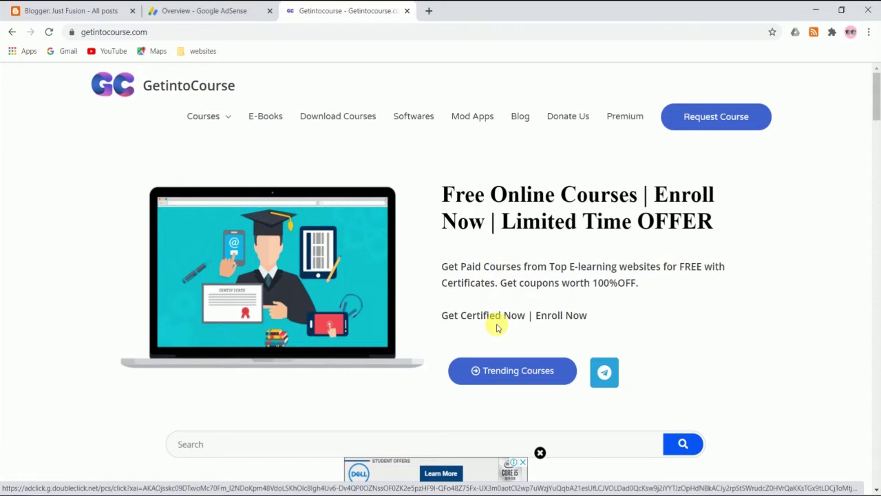
- Scroll through the getintocourse.com home page
{"action": "scroll", "coordinate": [471, 405], "scroll_direction": "down", "scroll_amount": 3}
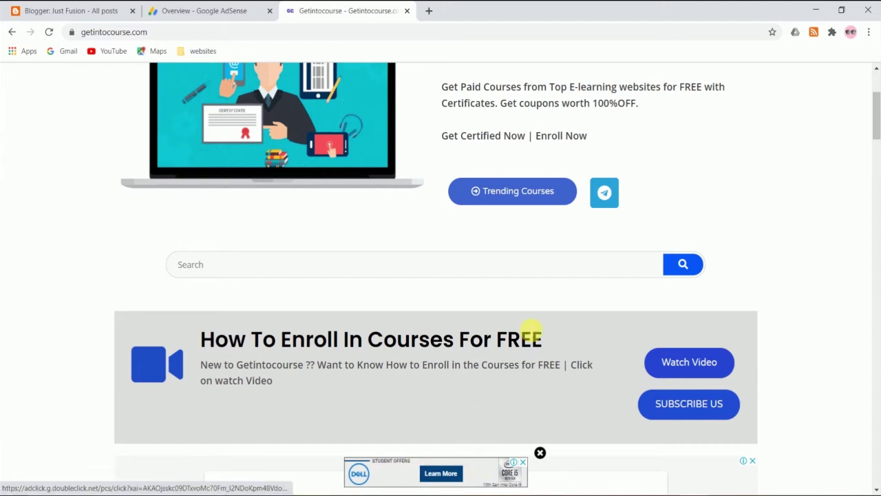
{"action": "scroll", "coordinate": [531, 331], "scroll_direction": "up", "scroll_amount": 3}
{"action": "scroll", "coordinate": [535, 300], "scroll_direction": "down", "scroll_amount": 10}
{"action": "scroll", "coordinate": [545, 295], "scroll_direction": "down", "scroll_amount": 5}
{"action": "scroll", "coordinate": [545, 296], "scroll_direction": "up", "scroll_amount": 2}
{"action": "scroll", "coordinate": [475, 296], "scroll_direction": "up", "scroll_amount": 2}
{"action": "scroll", "coordinate": [309, 254], "scroll_direction": "up", "scroll_amount": 3}
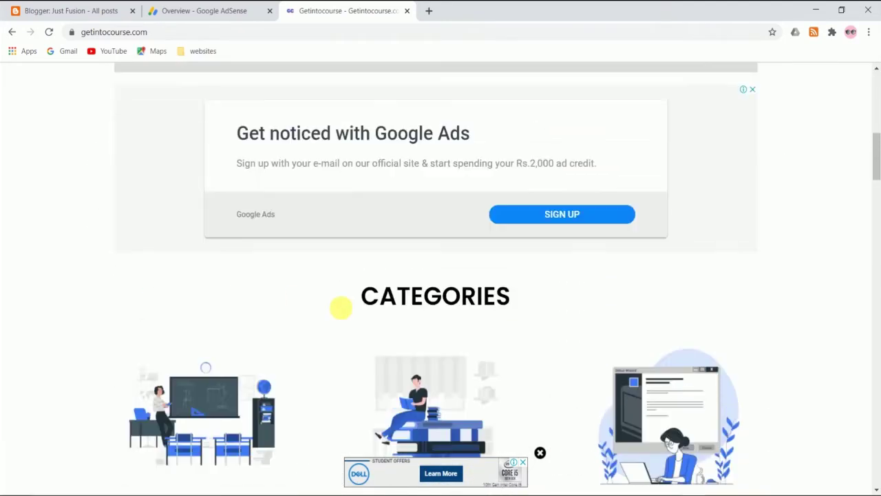
{"action": "scroll", "coordinate": [341, 308], "scroll_direction": "up", "scroll_amount": 5}
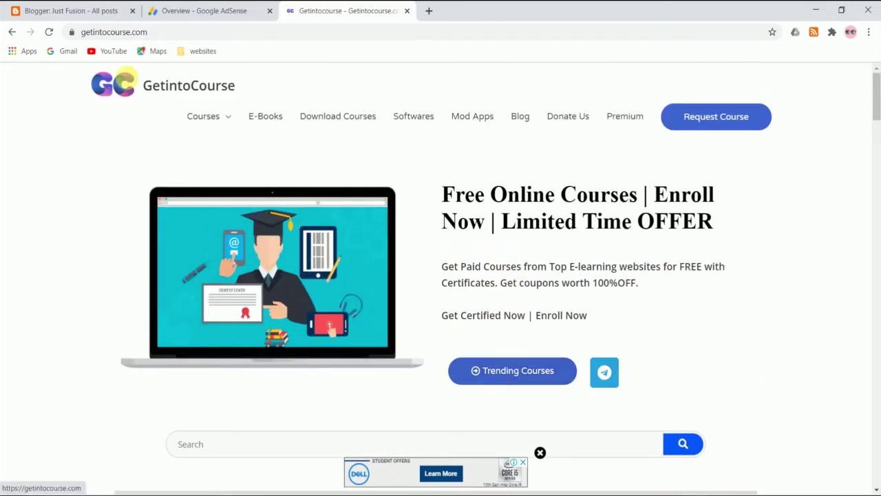
- Open the Trending Courses page and scroll through its course cards
{"action": "left_click", "coordinate": [506, 371]}
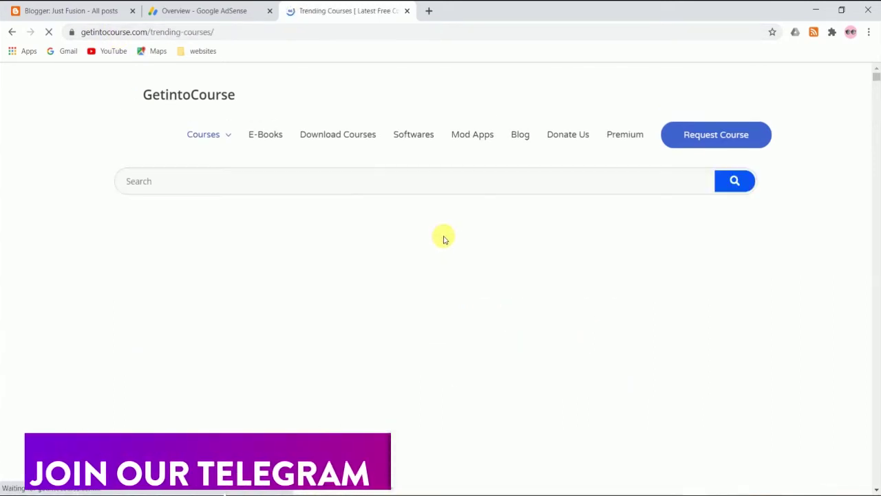
{"action": "scroll", "coordinate": [443, 238], "scroll_direction": "down", "scroll_amount": 2}
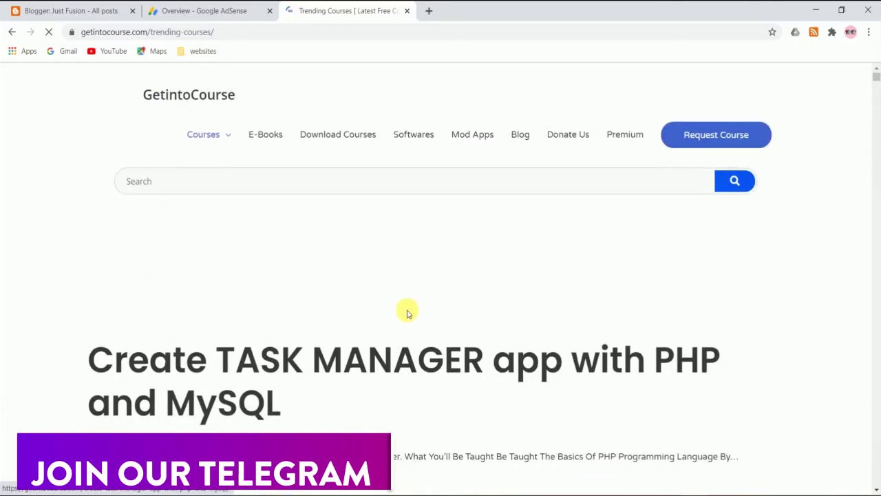
{"action": "scroll", "coordinate": [458, 446], "scroll_direction": "down", "scroll_amount": 2}
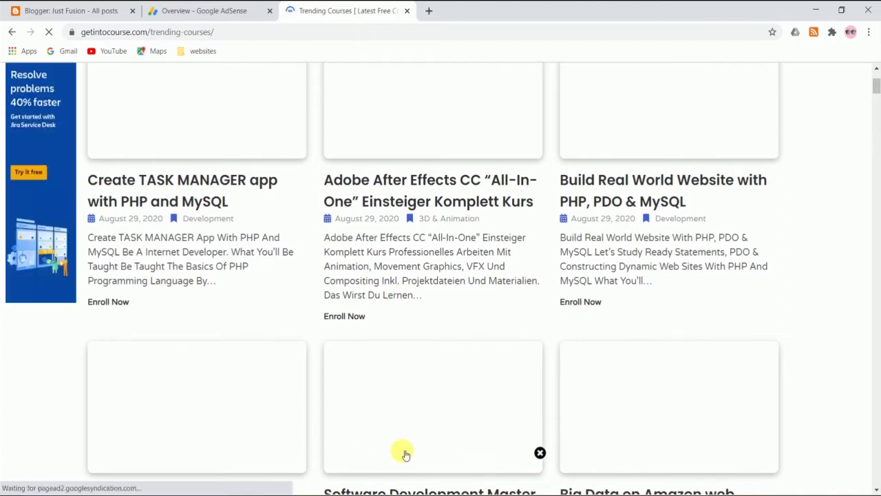
{"action": "scroll", "coordinate": [447, 220], "scroll_direction": "down", "scroll_amount": 1}
{"action": "scroll", "coordinate": [460, 233], "scroll_direction": "down", "scroll_amount": 2}
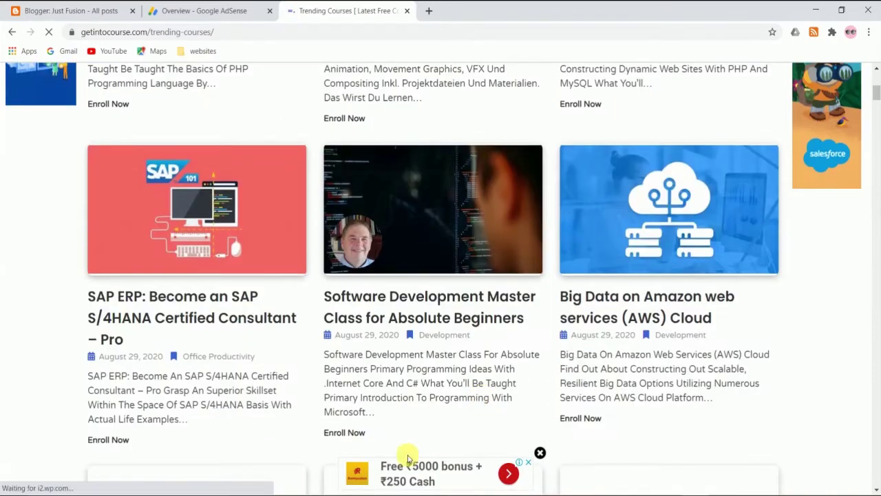
{"action": "scroll", "coordinate": [425, 478], "scroll_direction": "down", "scroll_amount": 3}
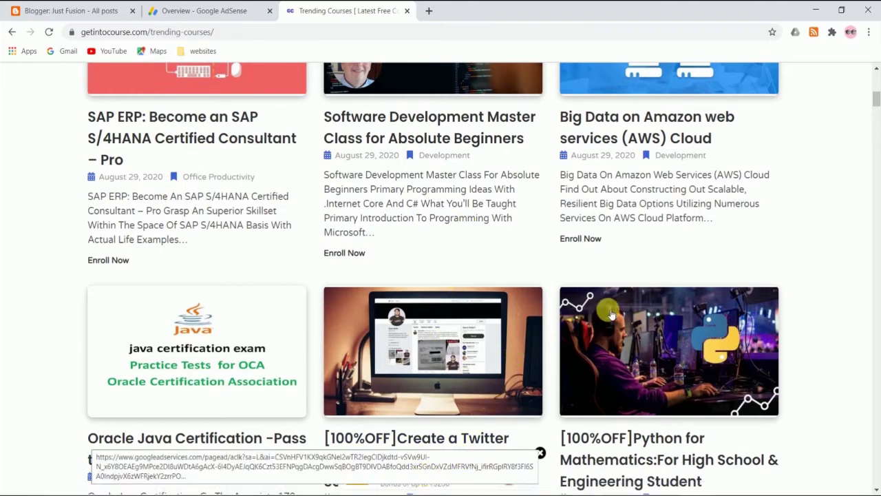
{"action": "scroll", "coordinate": [619, 311], "scroll_direction": "up", "scroll_amount": 3}
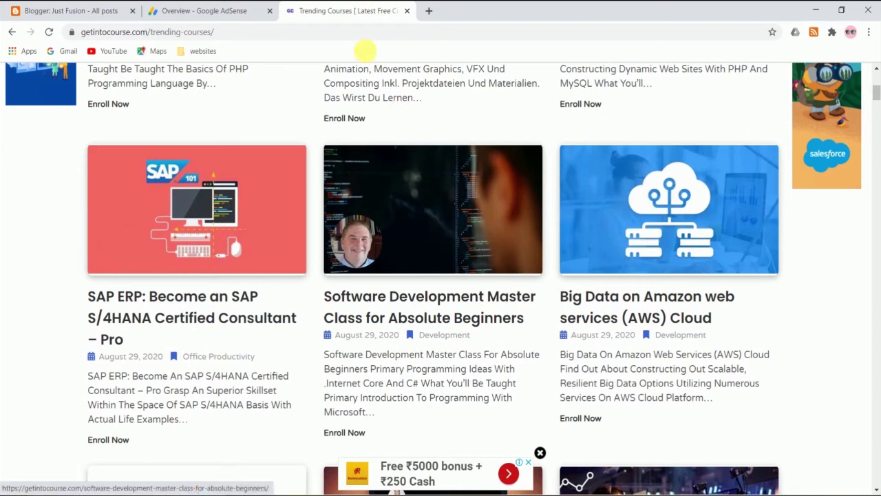
- Detach the Trending Courses tab into its own narrow, phone-sized window and scroll it
{"action": "left_click_drag", "start_coordinate": [364, 21], "coordinate": [435, 145]}
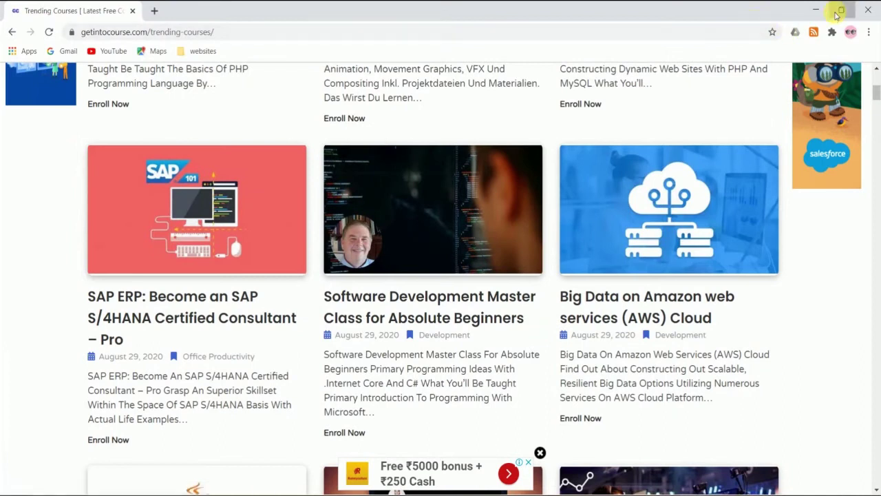
{"action": "left_click", "coordinate": [840, 10]}
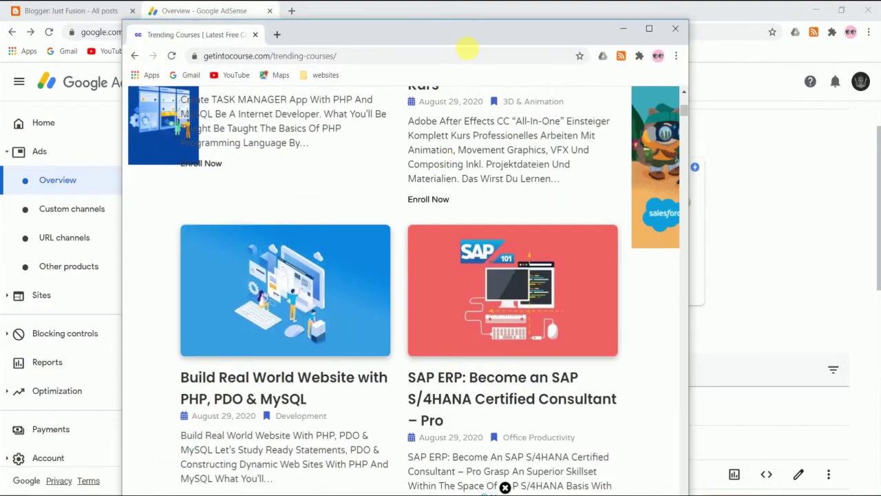
{"action": "left_click_drag", "start_coordinate": [436, 34], "coordinate": [461, 19]}
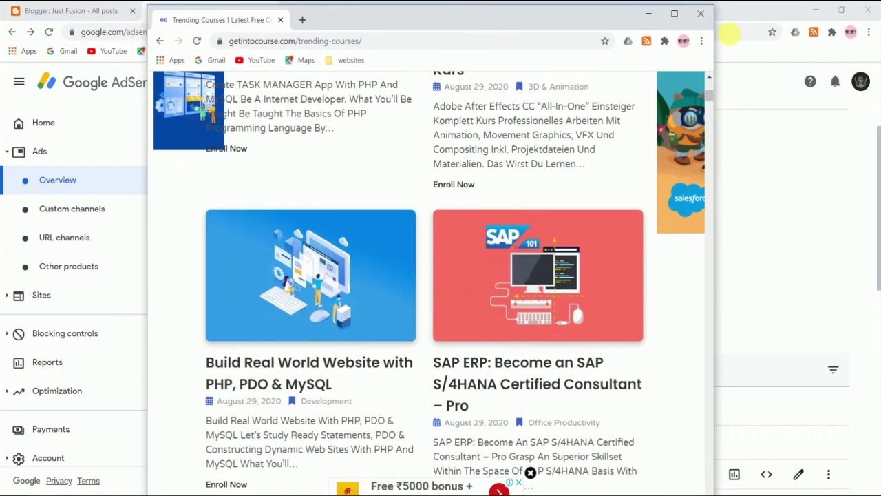
{"action": "left_click_drag", "start_coordinate": [716, 8], "coordinate": [436, 9]}
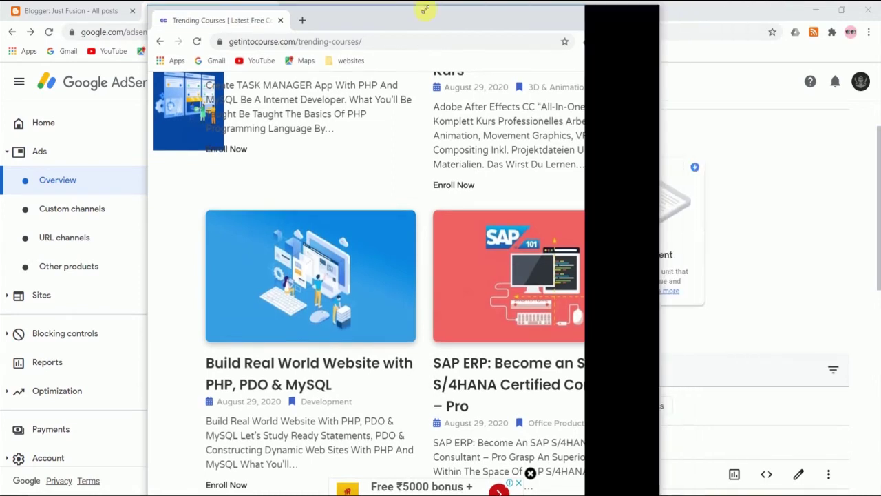
{"action": "mouse_move", "coordinate": [248, 11]}
{"action": "left_mouse_down"}
{"action": "mouse_move", "coordinate": [288, 170]}
{"action": "mouse_move", "coordinate": [465, 93]}
{"action": "left_mouse_up"}
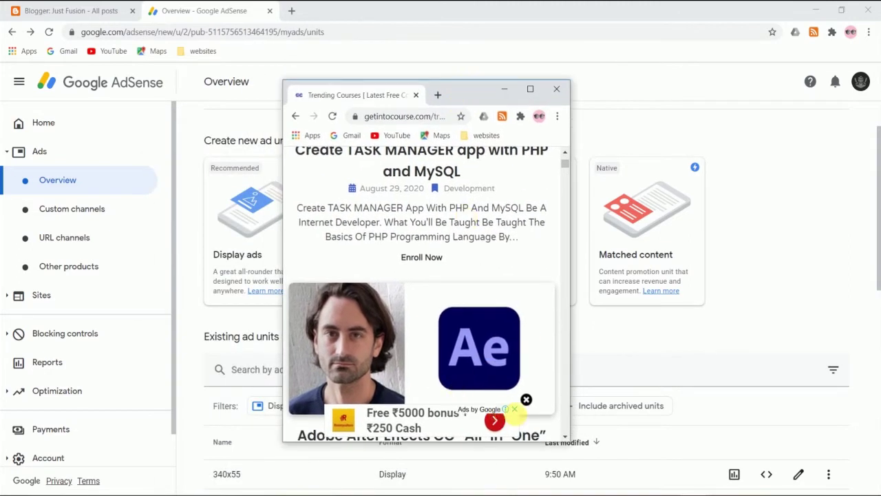
{"action": "scroll", "coordinate": [438, 232], "scroll_direction": "down", "scroll_amount": 1}
{"action": "scroll", "coordinate": [435, 232], "scroll_direction": "down", "scroll_amount": 2}
{"action": "scroll", "coordinate": [434, 276], "scroll_direction": "down", "scroll_amount": 5}
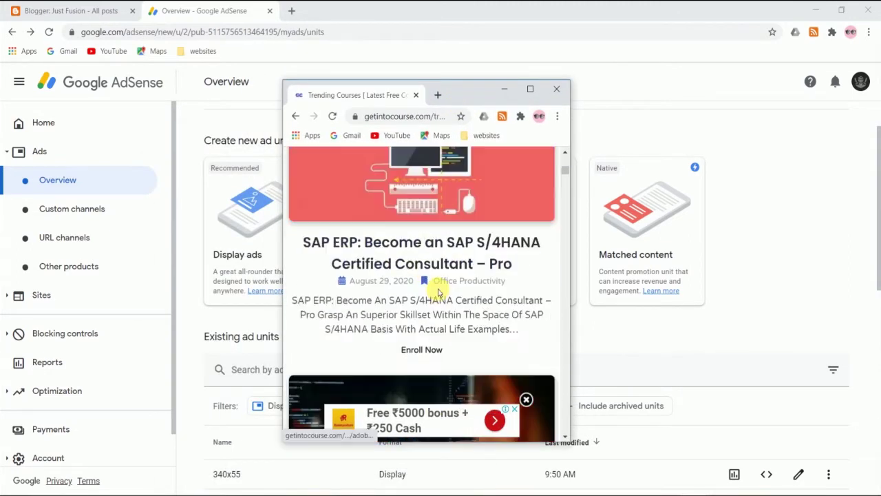
{"action": "scroll", "coordinate": [433, 291], "scroll_direction": "down", "scroll_amount": 5}
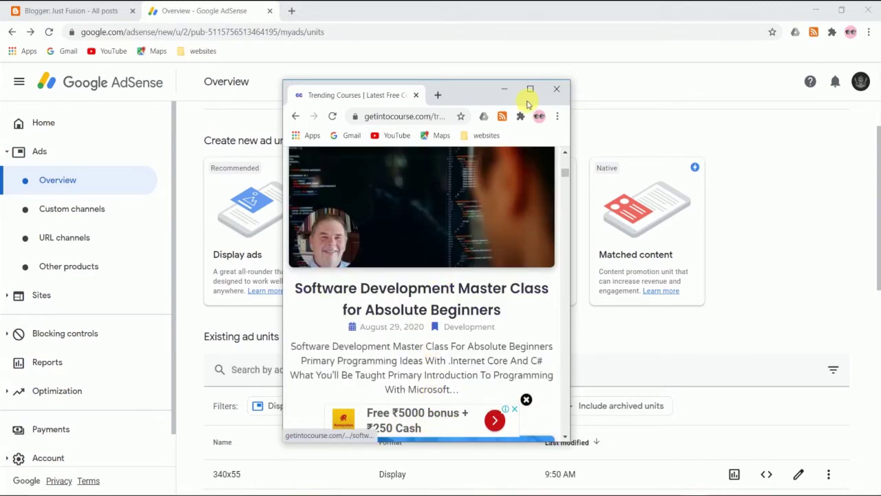
- Maximize the course window to full screen again
{"action": "left_click", "coordinate": [531, 89]}
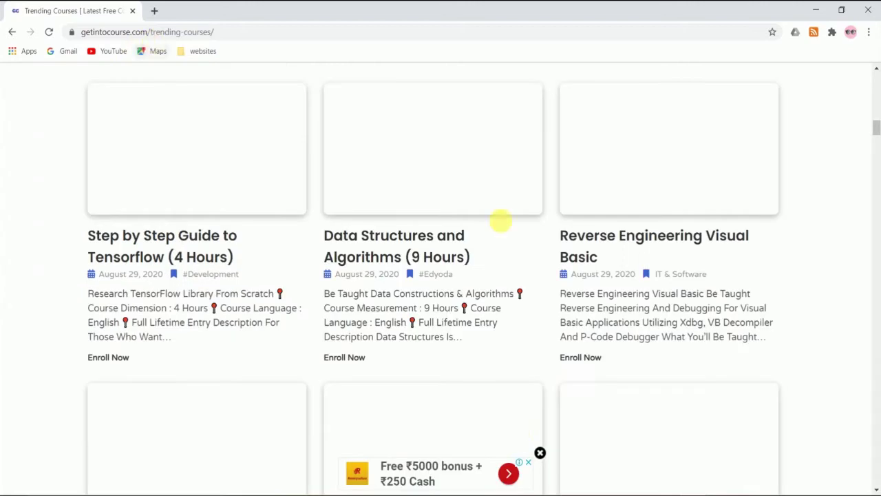
{"action": "scroll", "coordinate": [516, 358], "scroll_direction": "down", "scroll_amount": 3}
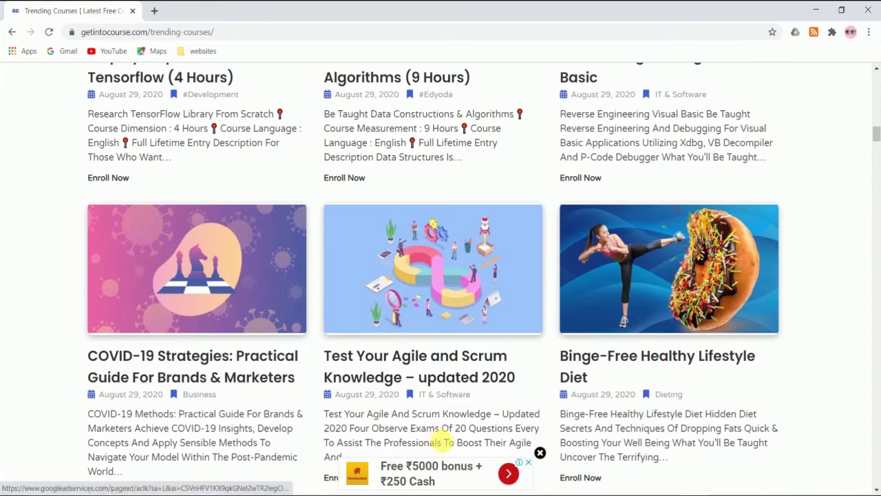
{"action": "scroll", "coordinate": [451, 417], "scroll_direction": "down", "scroll_amount": 3}
{"action": "scroll", "coordinate": [485, 432], "scroll_direction": "up", "scroll_amount": 4}
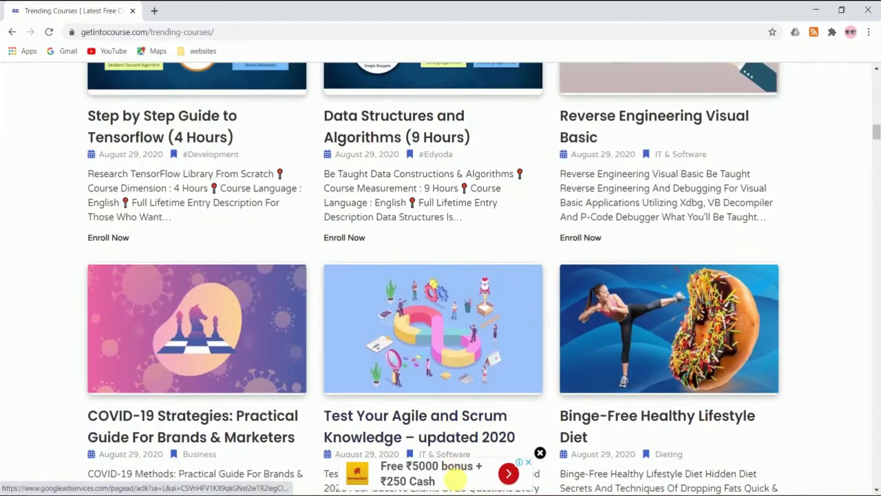
{"action": "scroll", "coordinate": [460, 380], "scroll_direction": "up", "scroll_amount": 5}
{"action": "scroll", "coordinate": [457, 374], "scroll_direction": "up", "scroll_amount": 3}
{"action": "scroll", "coordinate": [482, 331], "scroll_direction": "up", "scroll_amount": 6}
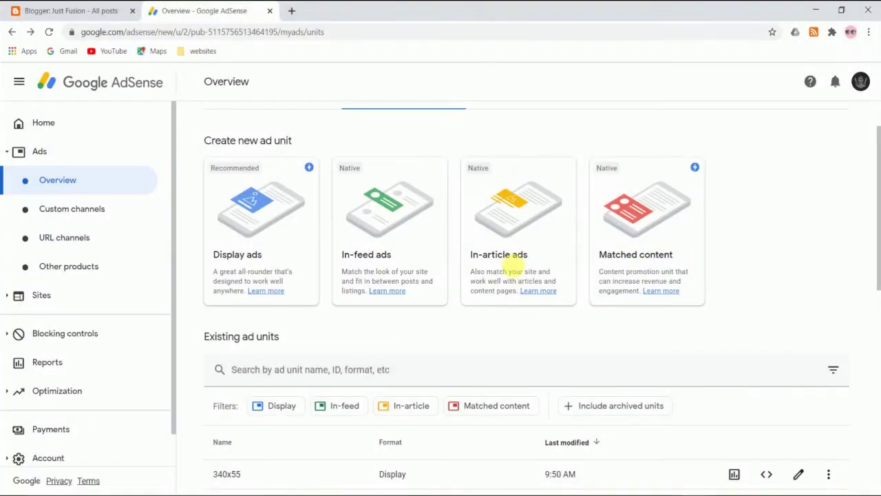
- Scroll the AdSense Ads overview to the Create new ad unit options
{"action": "scroll", "coordinate": [471, 358], "scroll_direction": "down", "scroll_amount": 3}
{"action": "scroll", "coordinate": [456, 403], "scroll_direction": "up", "scroll_amount": 4}
{"action": "scroll", "coordinate": [453, 396], "scroll_direction": "down", "scroll_amount": 1}
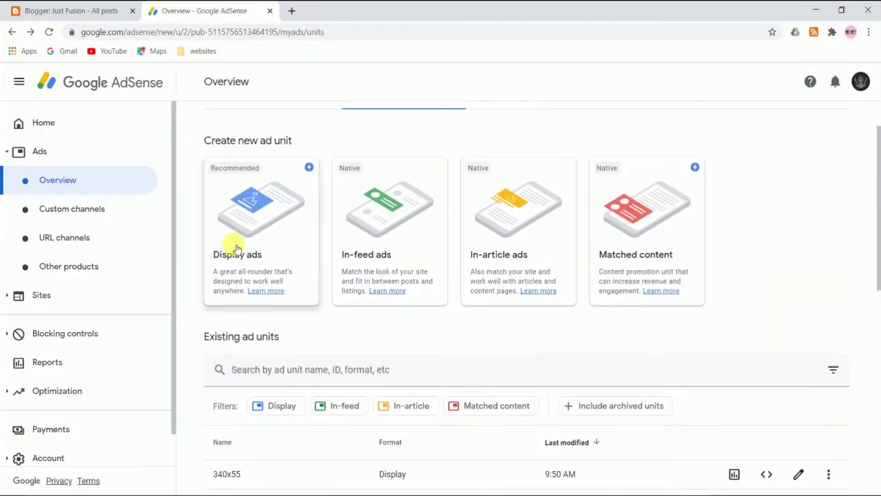
{"action": "scroll", "coordinate": [289, 250], "scroll_direction": "down", "scroll_amount": 2}
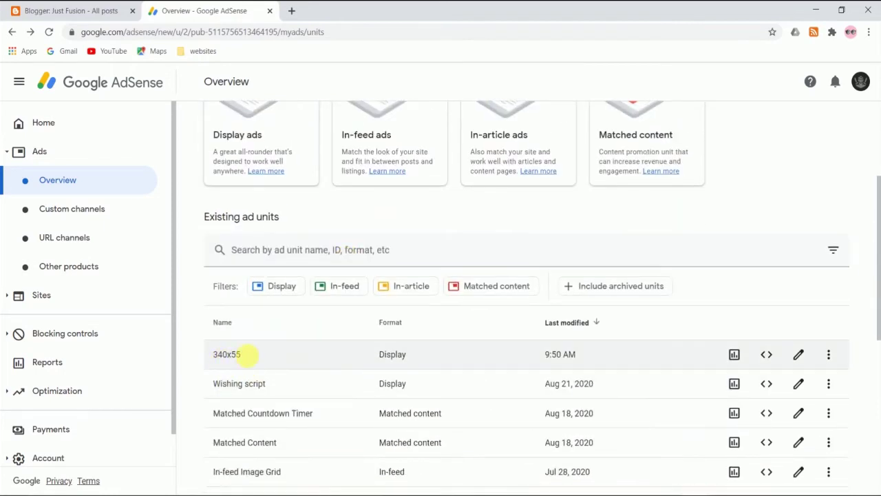
{"action": "scroll", "coordinate": [285, 324], "scroll_direction": "up", "scroll_amount": 1}
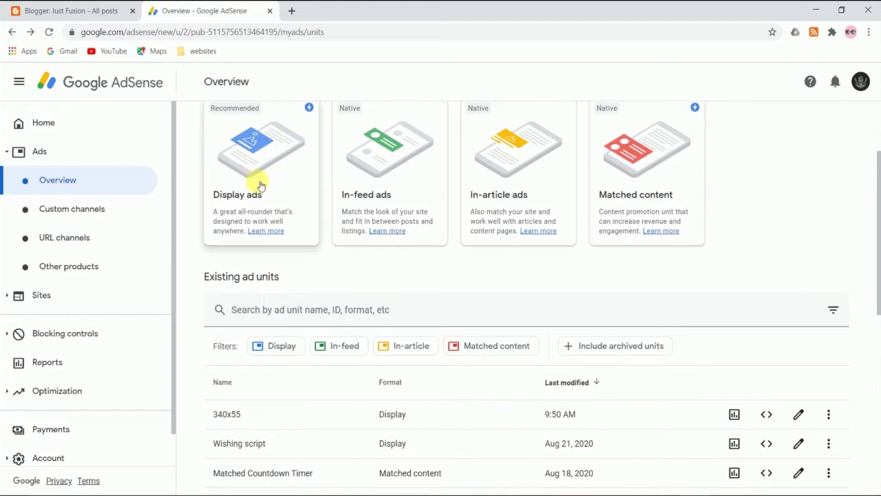
{"action": "scroll", "coordinate": [253, 200], "scroll_direction": "up", "scroll_amount": 1}
- Create a fixed-size display ad unit named 340**55, width 340 and height 55
{"action": "left_click", "coordinate": [256, 219]}
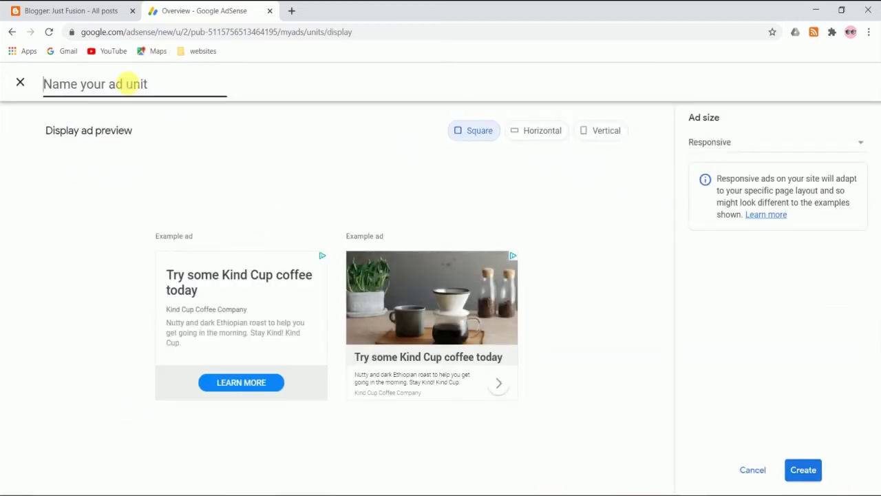
{"action": "type", "text": "340**55"}
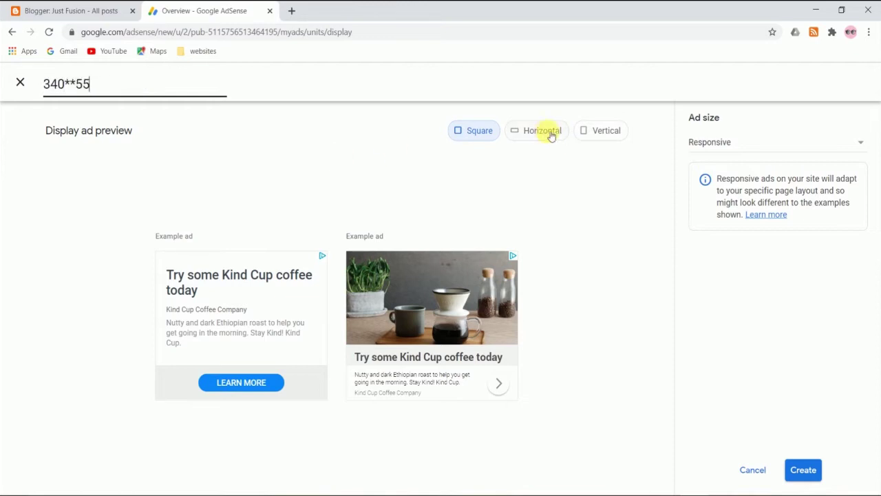
{"action": "left_click", "coordinate": [724, 146]}
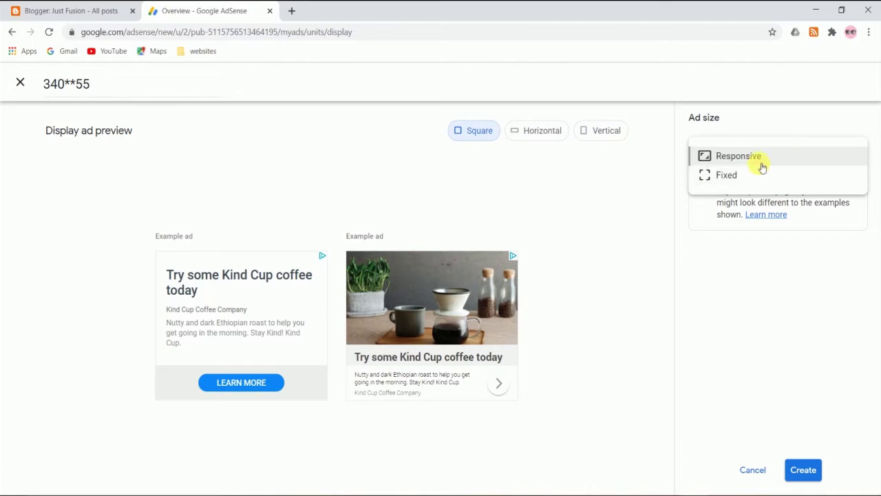
{"action": "left_click", "coordinate": [729, 176]}
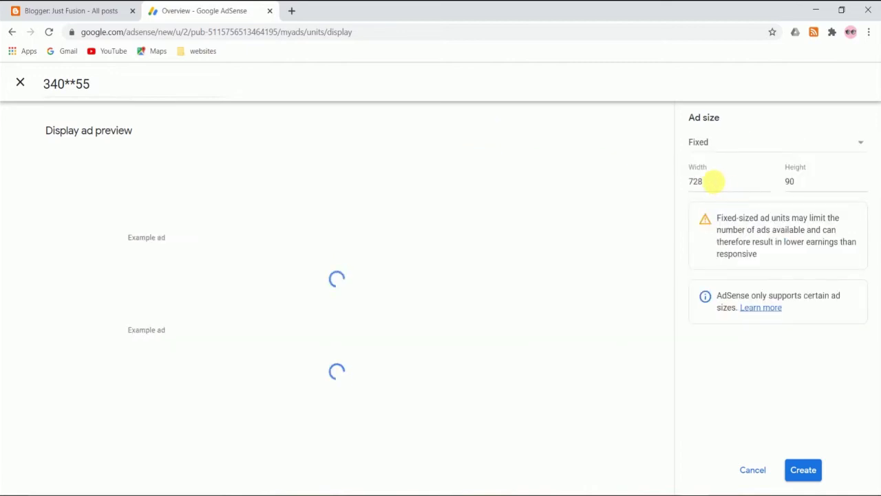
{"action": "left_click_drag", "start_coordinate": [711, 183], "coordinate": [677, 184]}
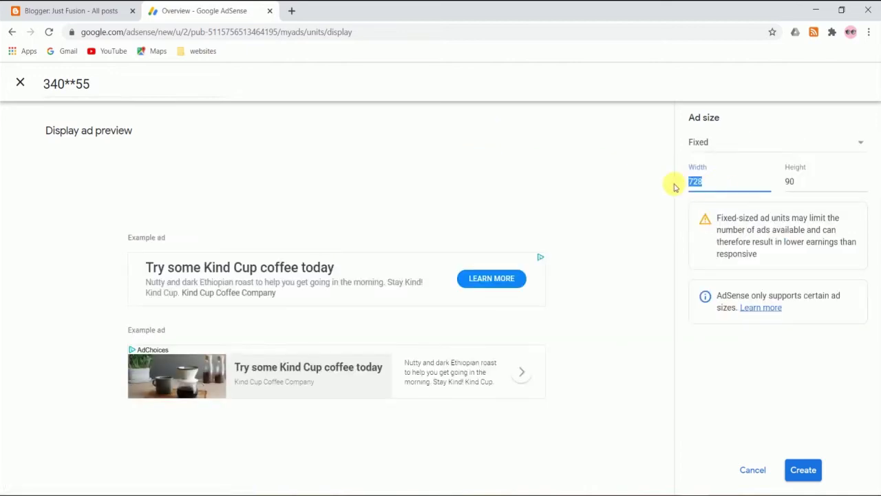
{"action": "type", "text": "340"}
{"action": "key", "text": "Tab"}
{"action": "type", "text": "55"}
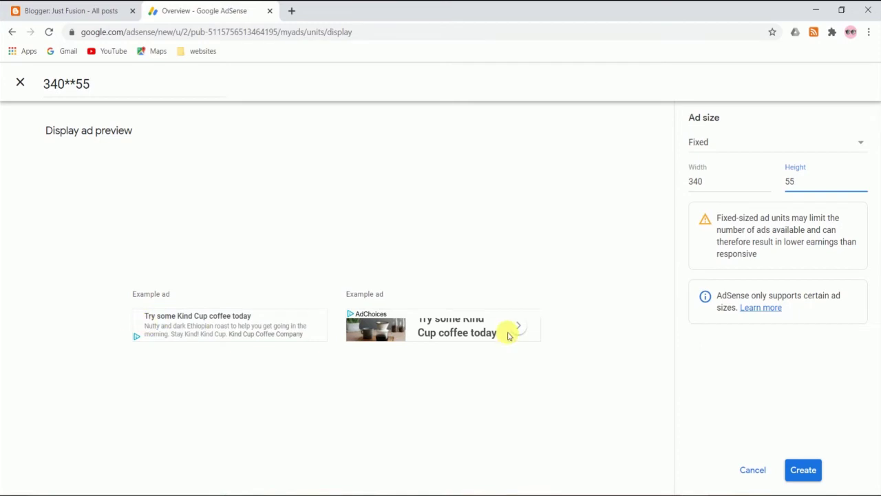
{"action": "left_click", "coordinate": [803, 471]}
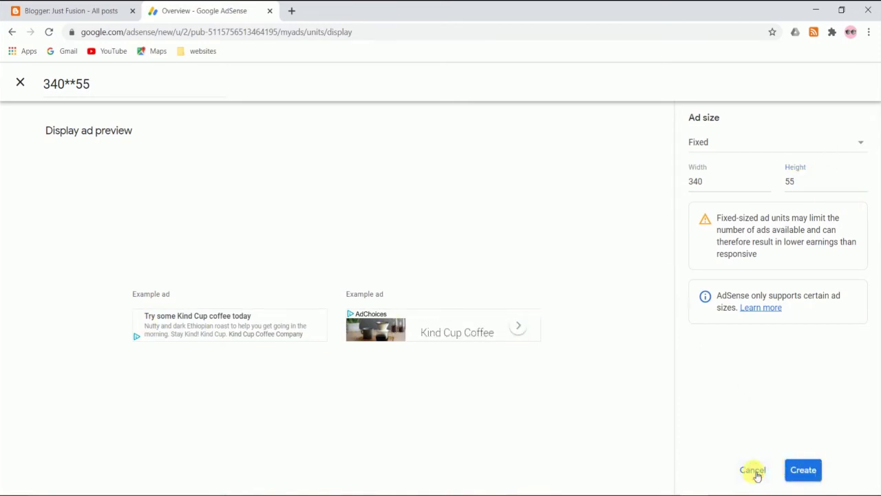
{"action": "scroll", "coordinate": [491, 291], "scroll_direction": "down", "scroll_amount": 4}
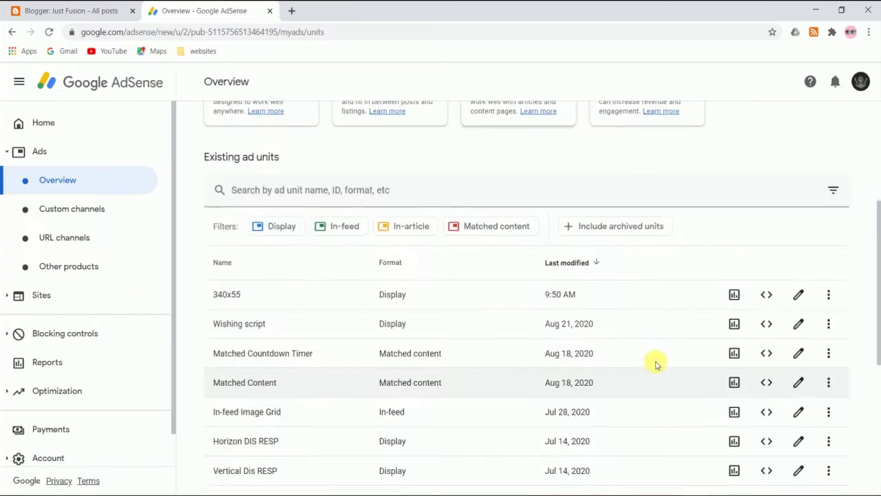
- Copy the 340x55 ad unit's HTML code snippet to the clipboard
{"action": "left_click", "coordinate": [766, 295]}
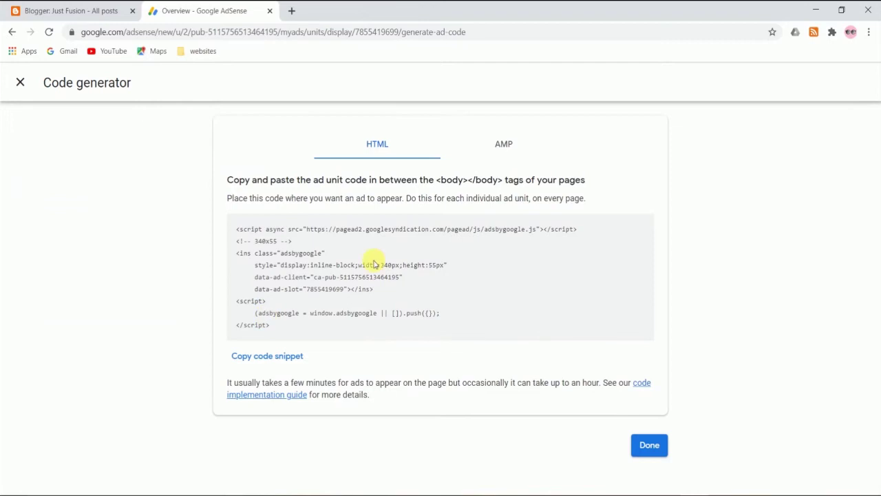
{"action": "left_click", "coordinate": [268, 357]}
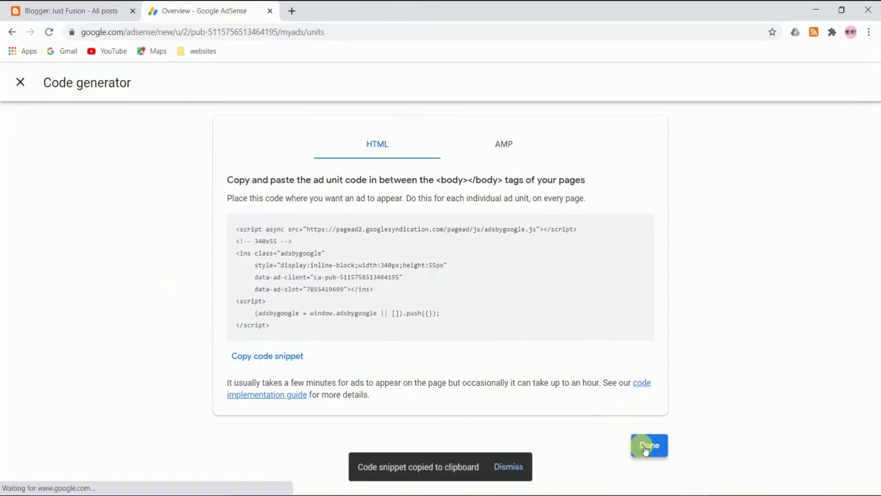
{"action": "key", "text": "alt+Tab"}
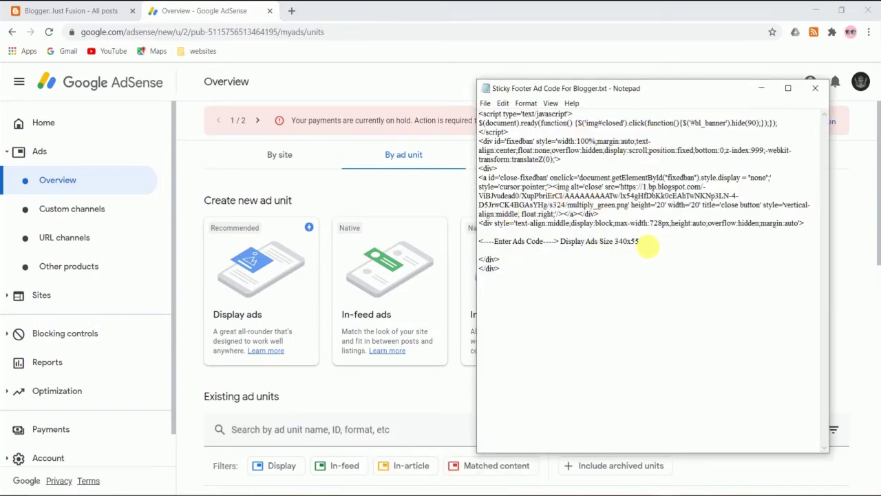
- Replace the '----Enter Ads Code---->' line with the pasted ad code, then select all the code
{"action": "left_click_drag", "start_coordinate": [640, 241], "coordinate": [483, 242]}
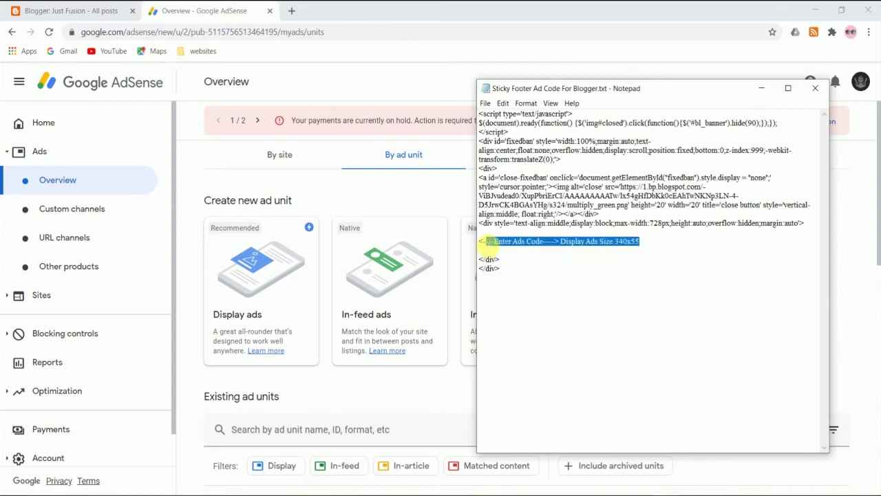
{"action": "left_click", "coordinate": [551, 265]}
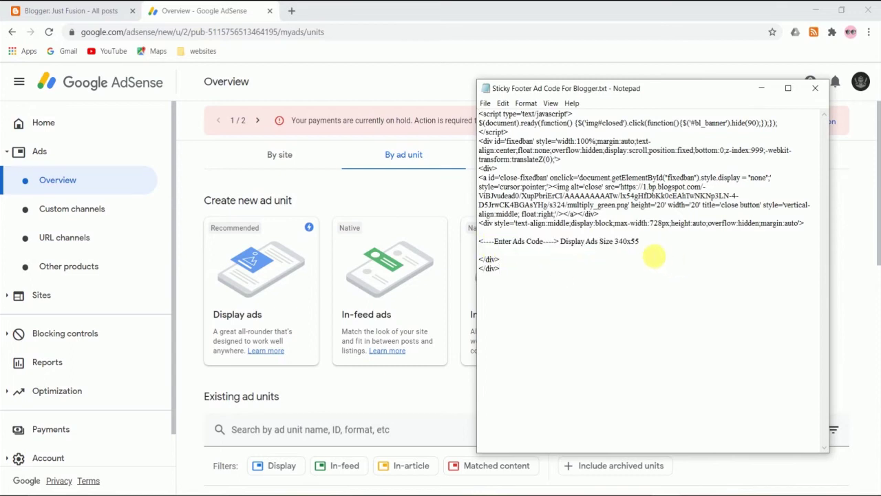
{"action": "left_click_drag", "start_coordinate": [650, 248], "coordinate": [493, 247]}
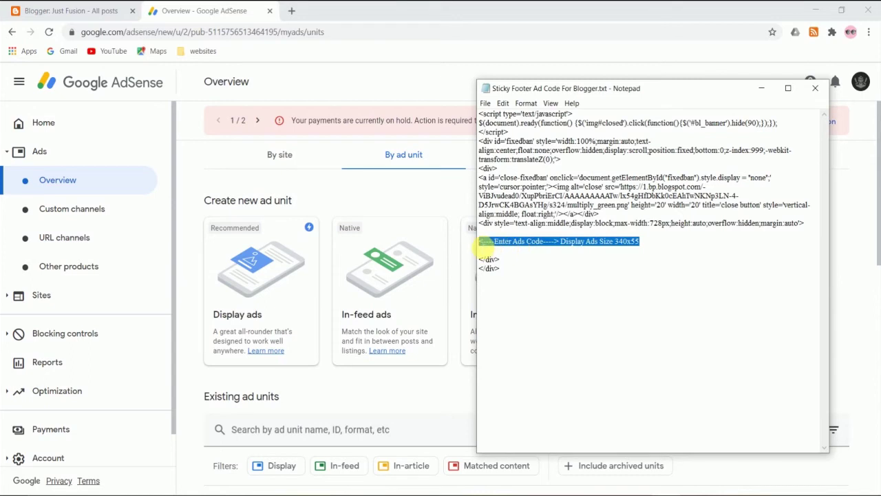
{"action": "key", "text": "Delete"}
{"action": "key", "text": "ctrl+v"}
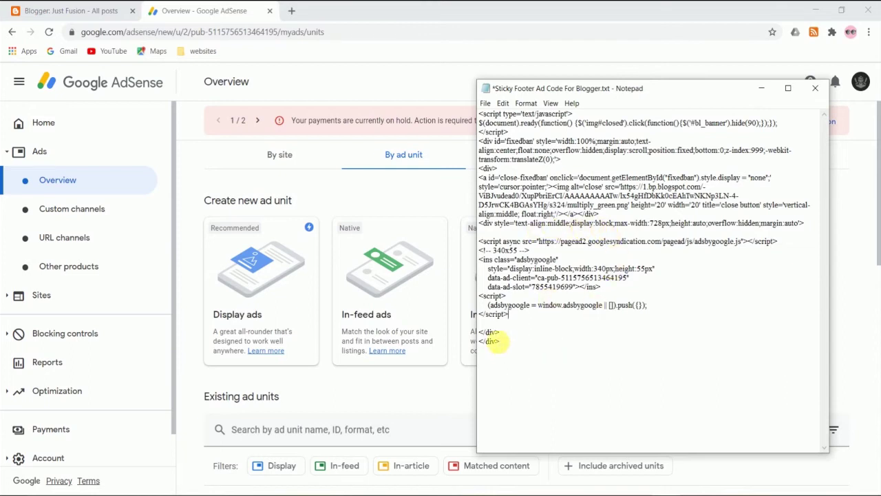
{"action": "key", "text": "ctrl+a"}
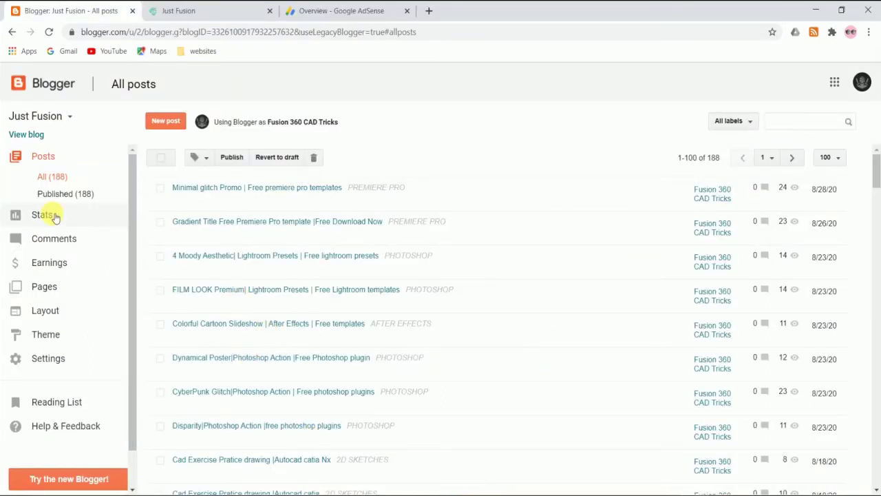
- Switch to the live Just Fusion blog tab and view the top of the homepage
{"action": "scroll", "coordinate": [55, 217], "scroll_direction": "down", "scroll_amount": 1}
{"action": "scroll", "coordinate": [355, 297], "scroll_direction": "down", "scroll_amount": 1}
{"action": "scroll", "coordinate": [356, 301], "scroll_direction": "up", "scroll_amount": 1}
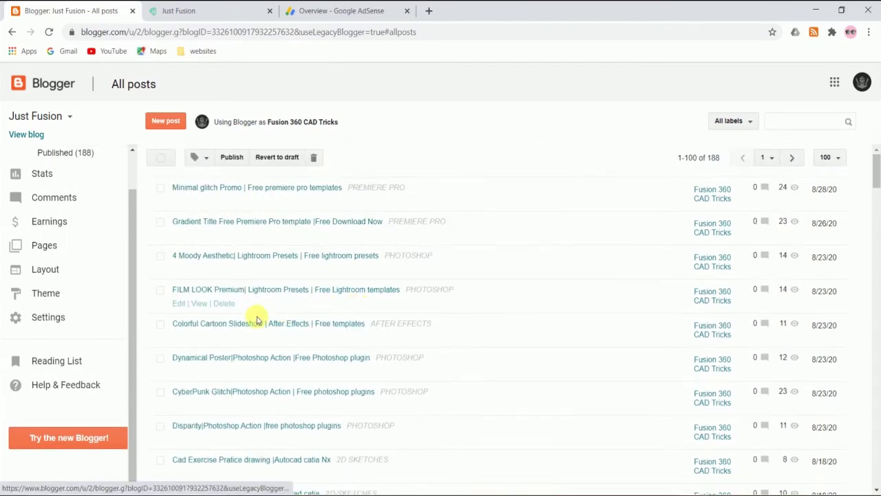
{"action": "left_click", "coordinate": [141, 10]}
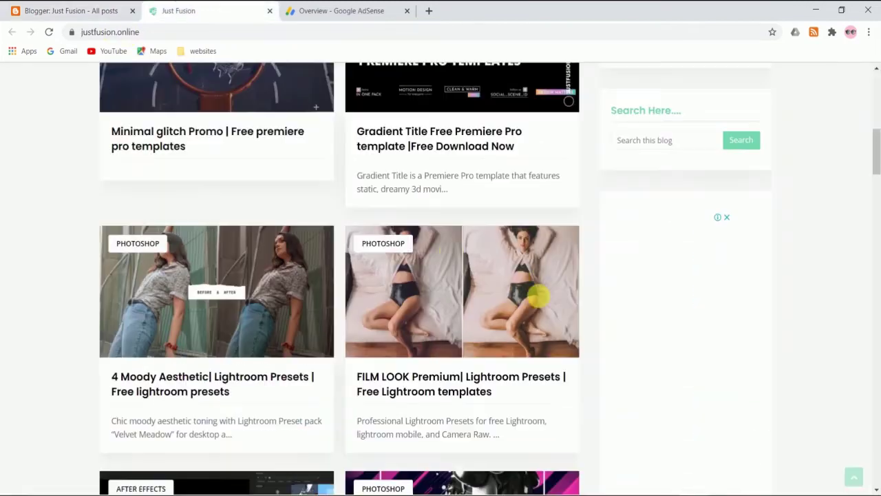
{"action": "scroll", "coordinate": [449, 354], "scroll_direction": "down", "scroll_amount": 3}
{"action": "scroll", "coordinate": [449, 354], "scroll_direction": "up", "scroll_amount": 4}
{"action": "scroll", "coordinate": [413, 413], "scroll_direction": "down", "scroll_amount": 6}
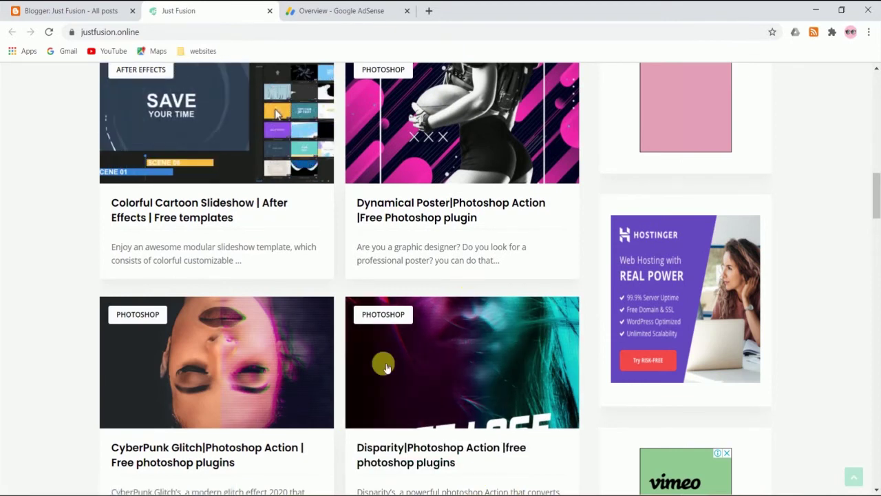
{"action": "scroll", "coordinate": [448, 399], "scroll_direction": "up", "scroll_amount": 5}
{"action": "scroll", "coordinate": [379, 358], "scroll_direction": "up", "scroll_amount": 5}
{"action": "scroll", "coordinate": [395, 329], "scroll_direction": "up", "scroll_amount": 5}
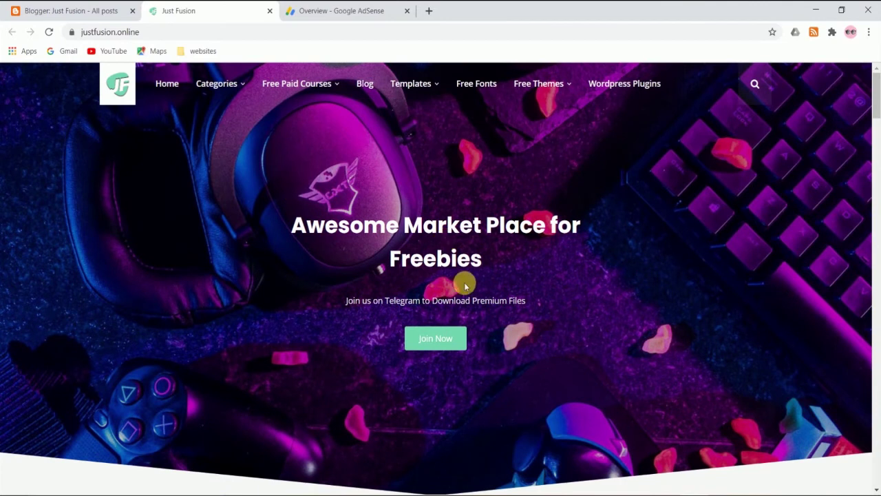
{"action": "mouse_move", "coordinate": [539, 83]}
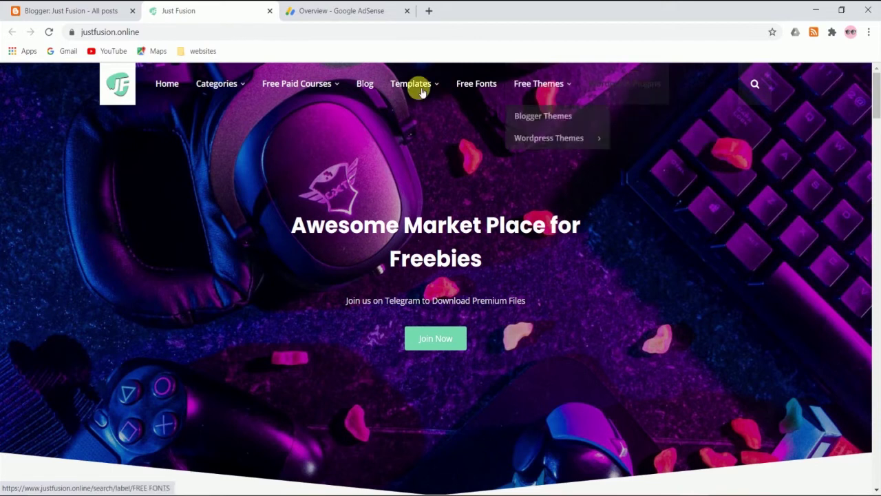
{"action": "mouse_move", "coordinate": [411, 84]}
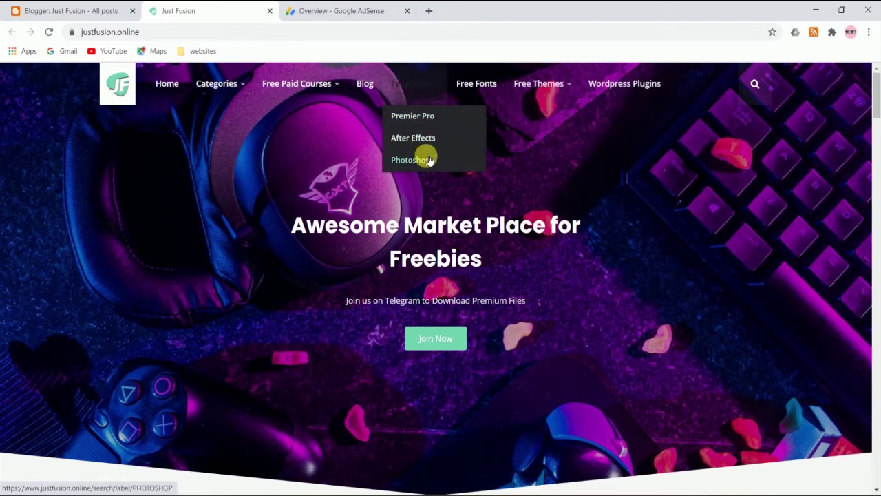
- Scroll past the hero banner to the post cards and sidebar ad
{"action": "scroll", "coordinate": [413, 255], "scroll_direction": "down", "scroll_amount": 4}
{"action": "scroll", "coordinate": [389, 262], "scroll_direction": "down", "scroll_amount": 4}
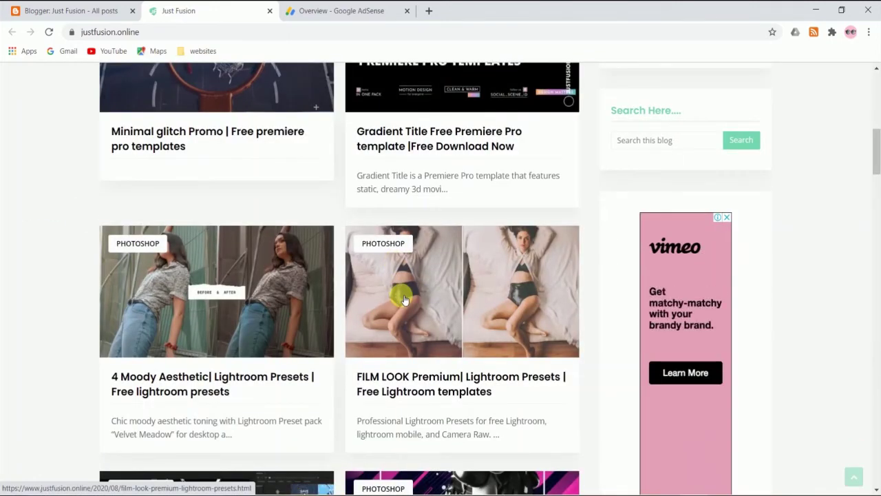
{"action": "scroll", "coordinate": [405, 300], "scroll_direction": "down", "scroll_amount": 1}
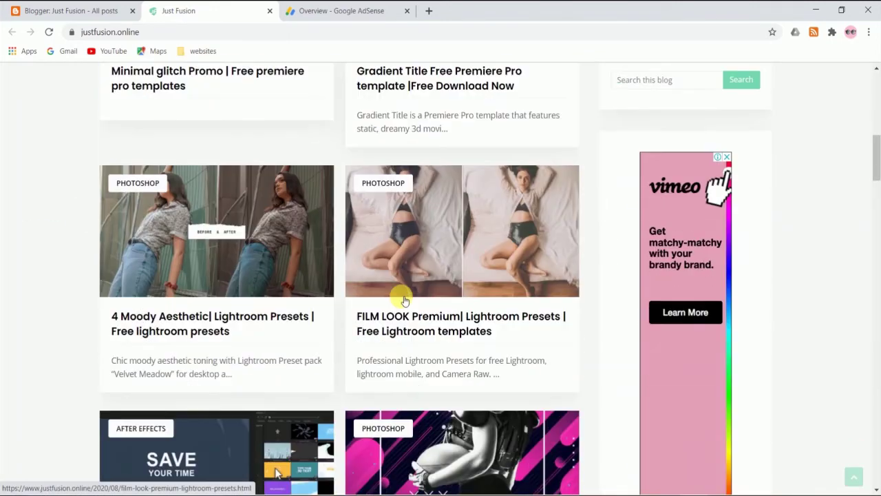
{"action": "scroll", "coordinate": [404, 303], "scroll_direction": "down", "scroll_amount": 5}
{"action": "scroll", "coordinate": [403, 303], "scroll_direction": "up", "scroll_amount": 3}
{"action": "scroll", "coordinate": [403, 303], "scroll_direction": "up", "scroll_amount": 12}
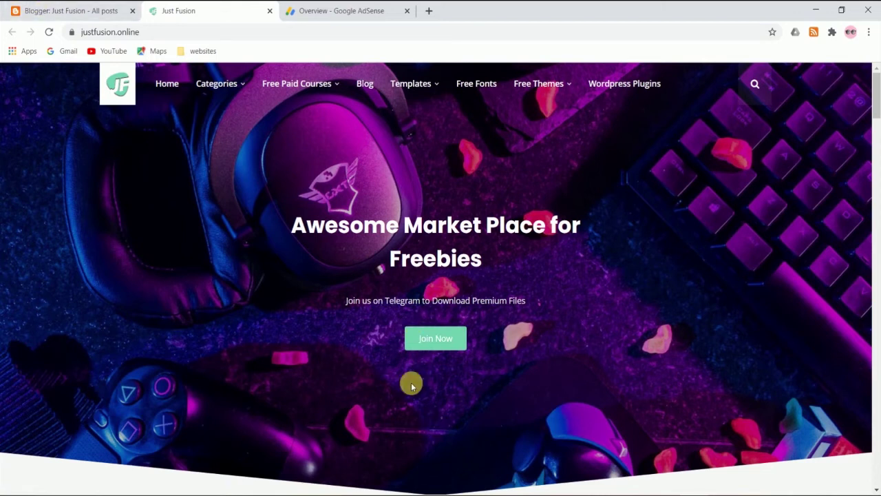
{"action": "scroll", "coordinate": [472, 355], "scroll_direction": "down", "scroll_amount": 5}
{"action": "scroll", "coordinate": [471, 356], "scroll_direction": "down", "scroll_amount": 1}
{"action": "scroll", "coordinate": [482, 414], "scroll_direction": "down", "scroll_amount": 6}
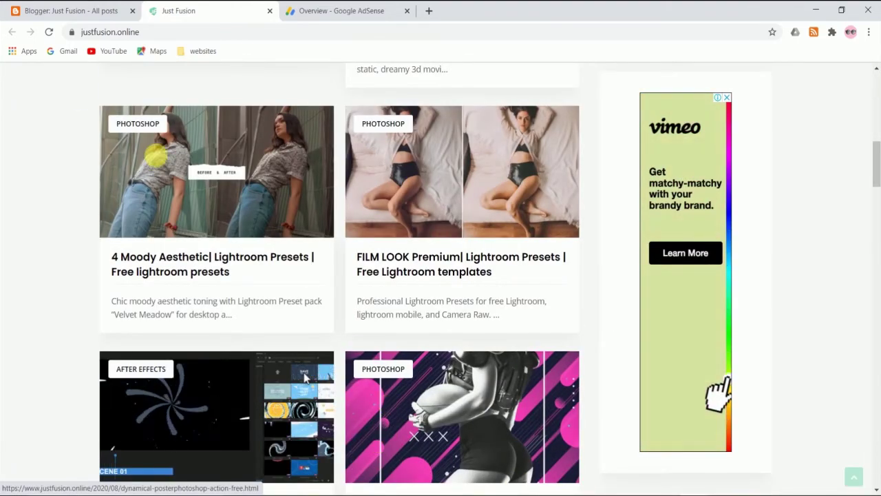
- Open the Just Fusion theme's HTML editor, scrolled to the end of the template
{"action": "left_click", "coordinate": [47, 6]}
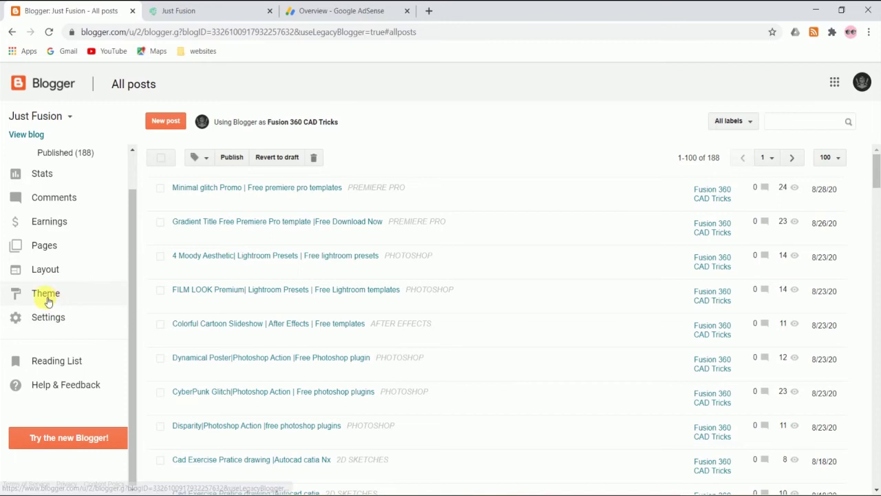
{"action": "left_click", "coordinate": [45, 295]}
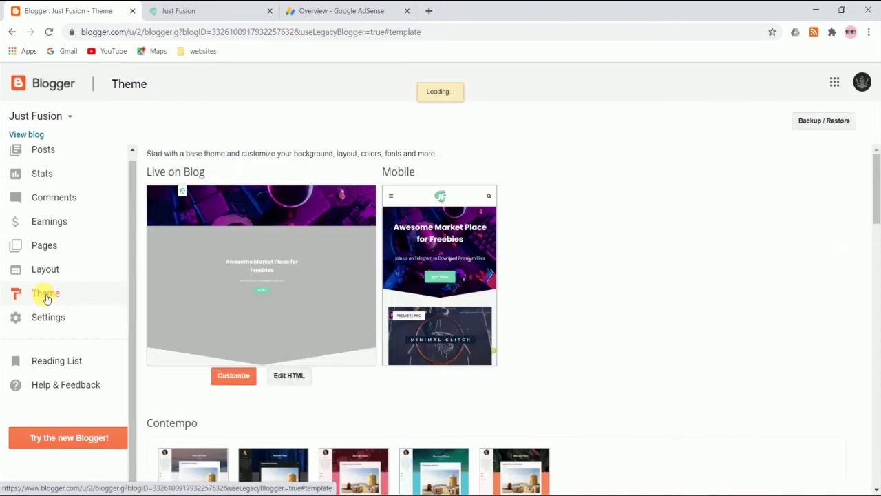
{"action": "left_click", "coordinate": [303, 379]}
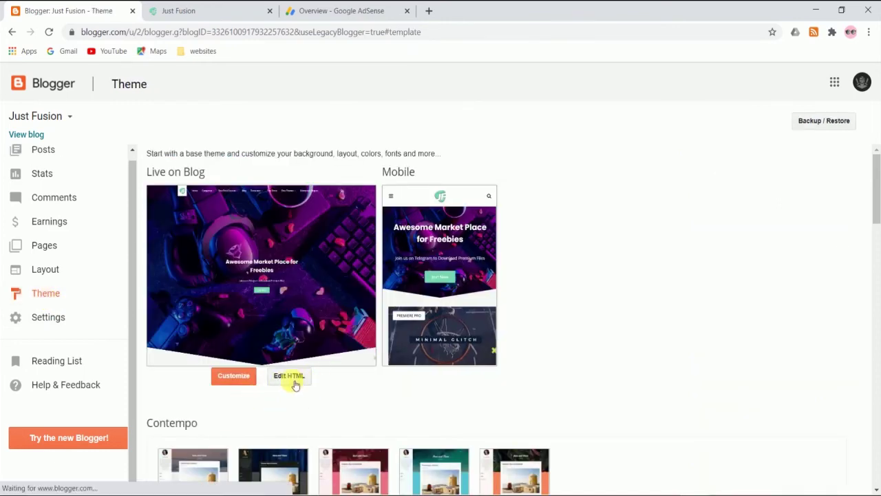
{"action": "left_click", "coordinate": [294, 385]}
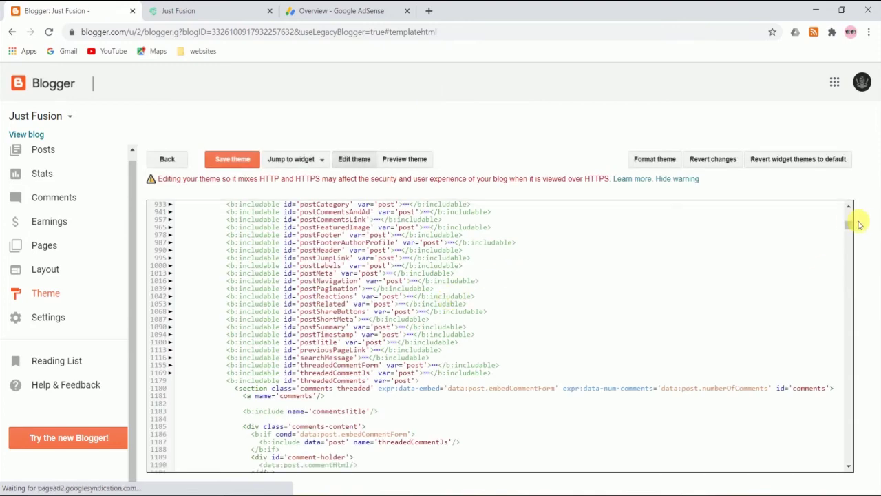
{"action": "left_click_drag", "start_coordinate": [850, 225], "coordinate": [842, 409]}
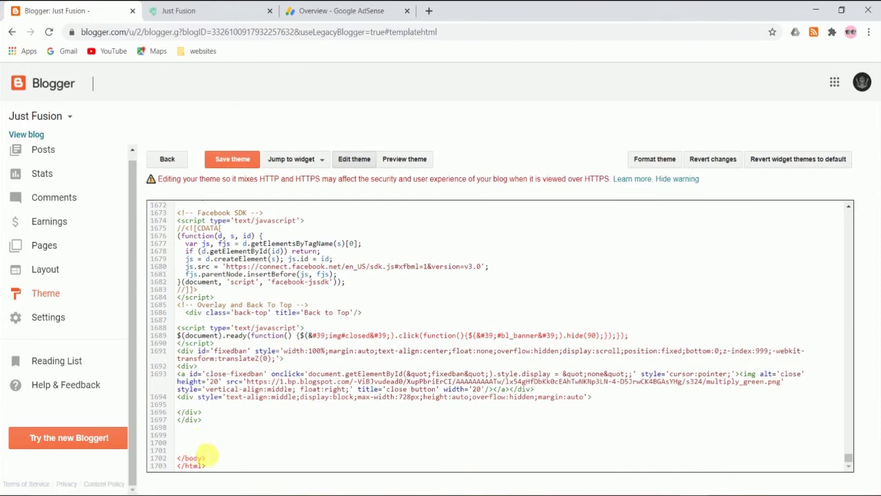
- Paste the sticky footer ad code on the blank line above </body>
{"action": "left_click", "coordinate": [193, 439]}
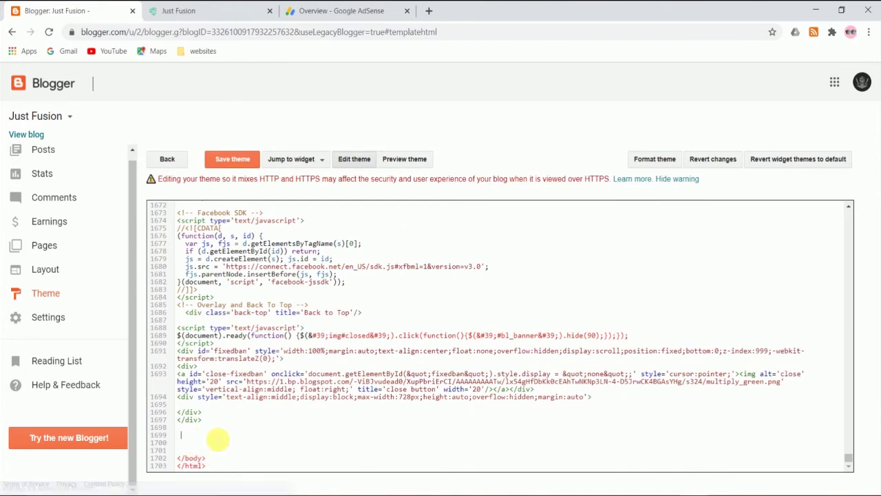
{"action": "key", "text": "BackSpace"}
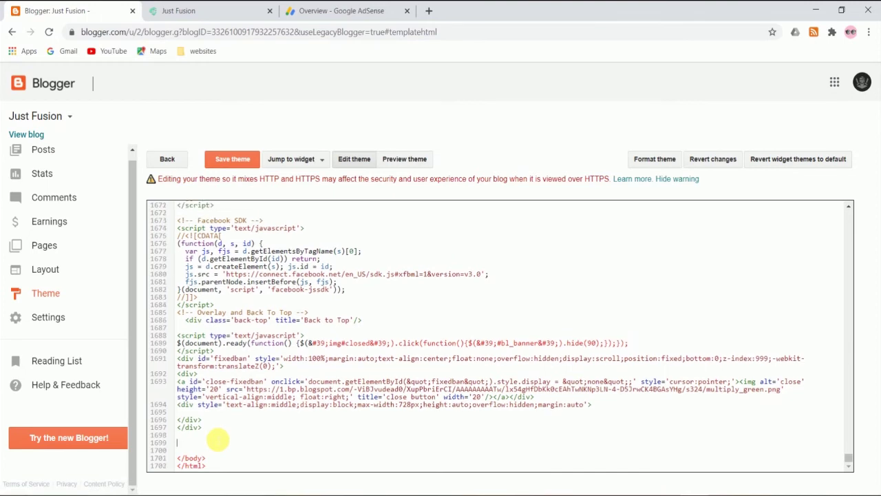
{"action": "left_click", "coordinate": [214, 457]}
{"action": "left_click", "coordinate": [189, 444]}
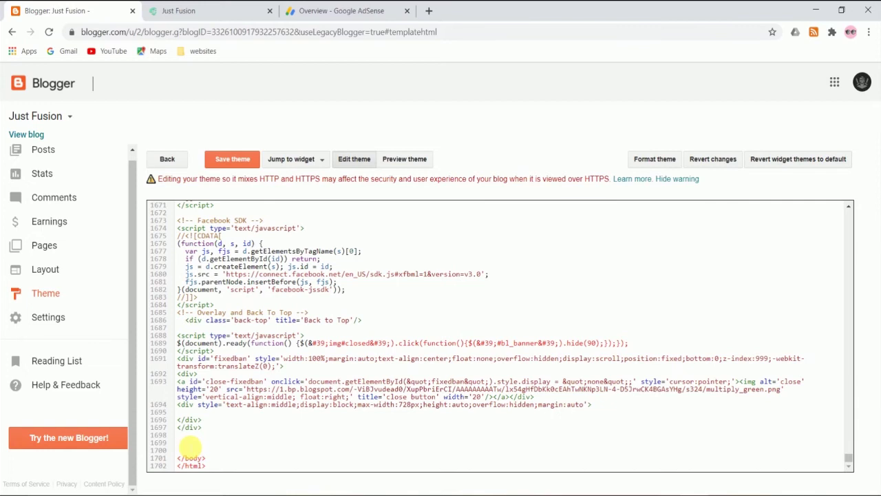
{"action": "key", "text": "ctrl+v"}
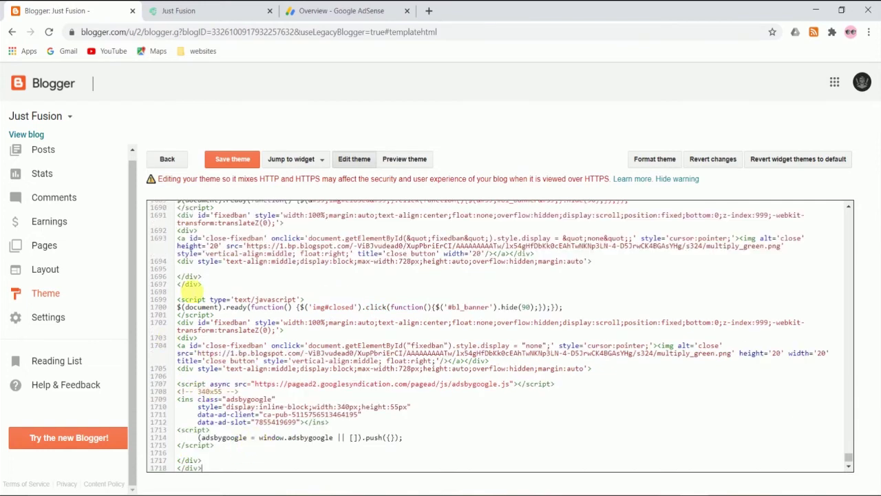
- Save the theme with the new ad code
{"action": "left_click", "coordinate": [235, 158]}
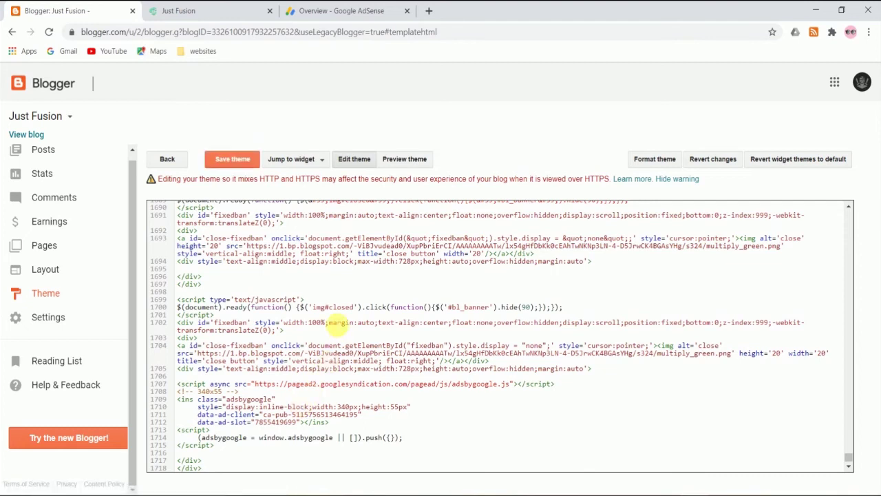
{"action": "scroll", "coordinate": [309, 276], "scroll_direction": "down", "scroll_amount": 1}
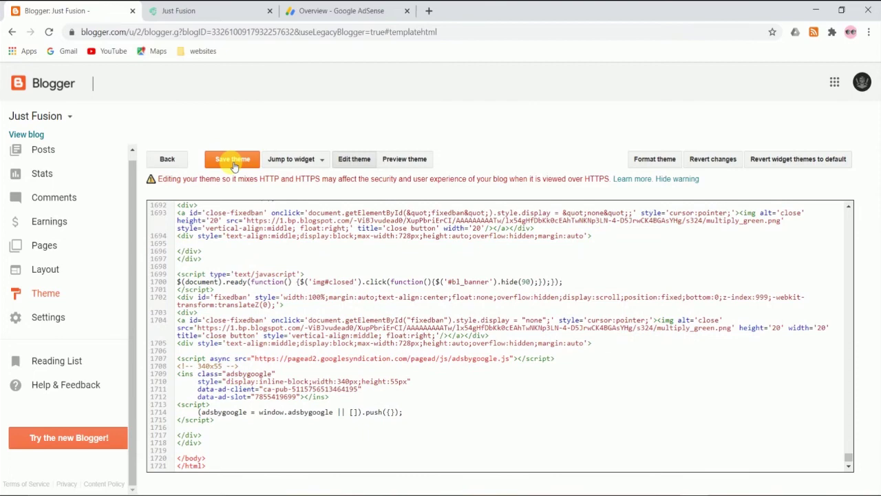
{"action": "left_click", "coordinate": [234, 162]}
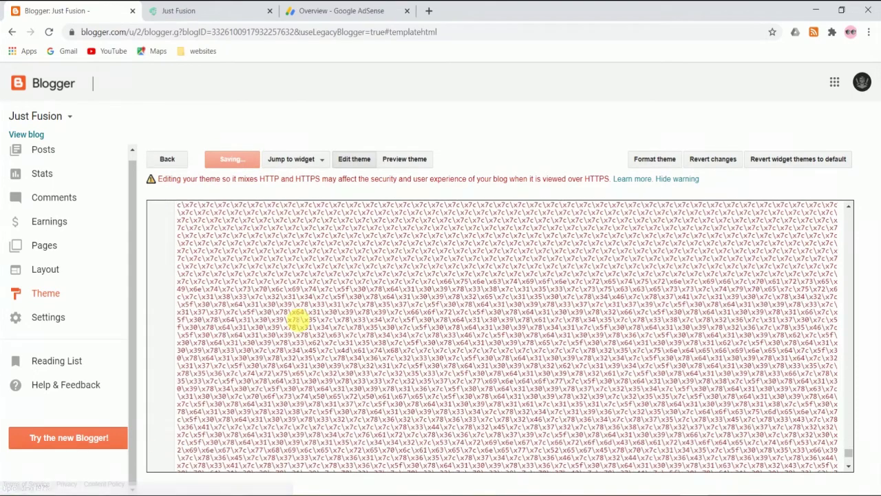
{"action": "scroll", "coordinate": [297, 320], "scroll_direction": "down", "scroll_amount": 3}
{"action": "scroll", "coordinate": [298, 320], "scroll_direction": "down", "scroll_amount": 3}
{"action": "scroll", "coordinate": [298, 320], "scroll_direction": "down", "scroll_amount": 3}
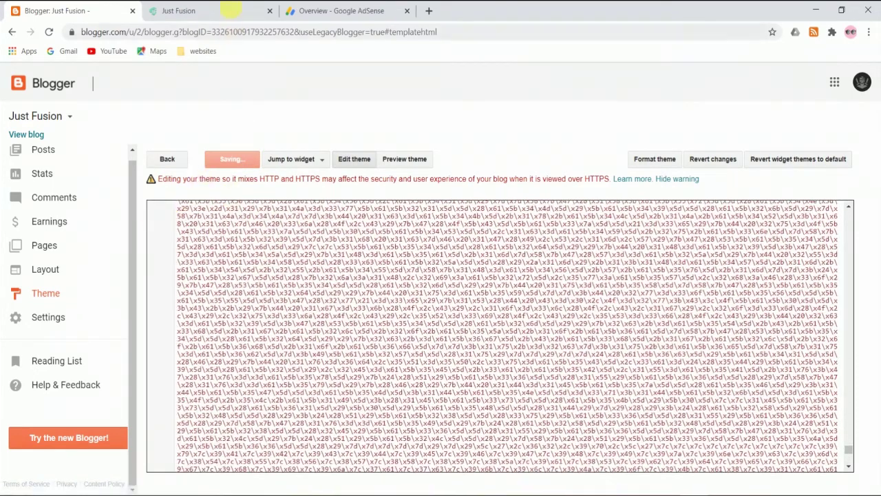
- Reload the live Just Fusion blog and confirm the 340x55 footer ad stays fixed while scrolling
{"action": "left_click", "coordinate": [231, 9]}
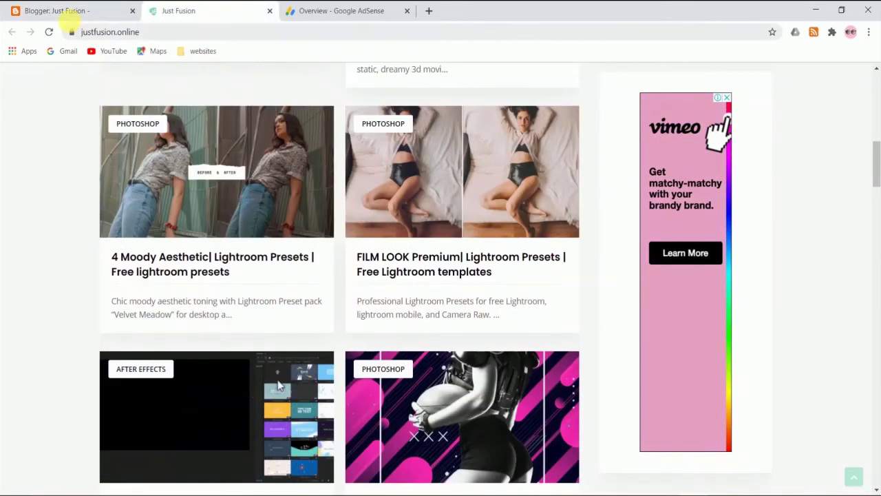
{"action": "left_click", "coordinate": [48, 32]}
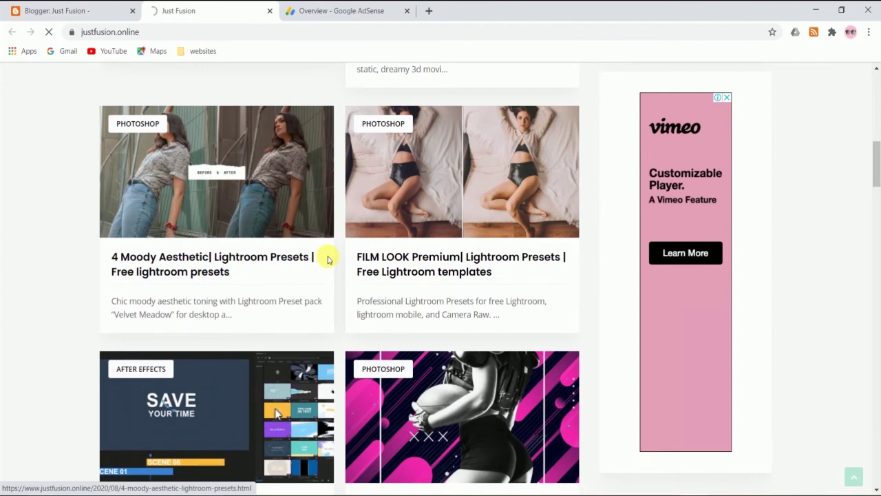
{"action": "scroll", "coordinate": [389, 219], "scroll_direction": "up", "scroll_amount": 5}
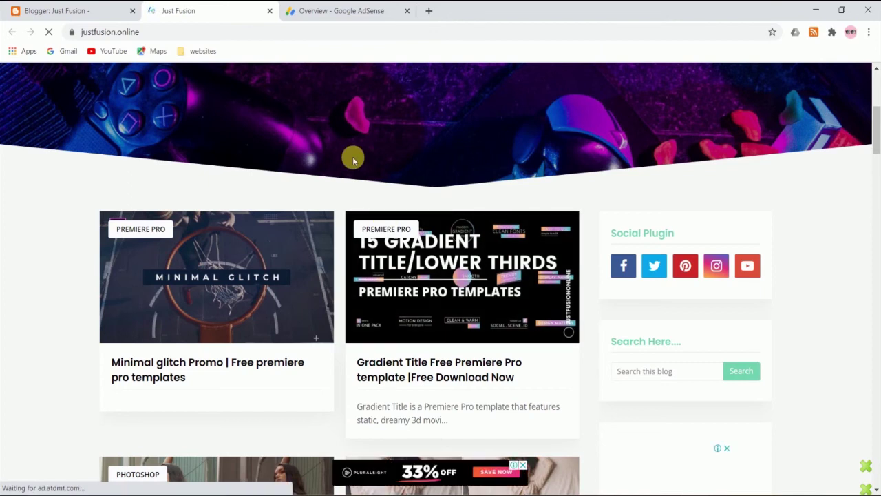
{"action": "scroll", "coordinate": [353, 160], "scroll_direction": "up", "scroll_amount": 5}
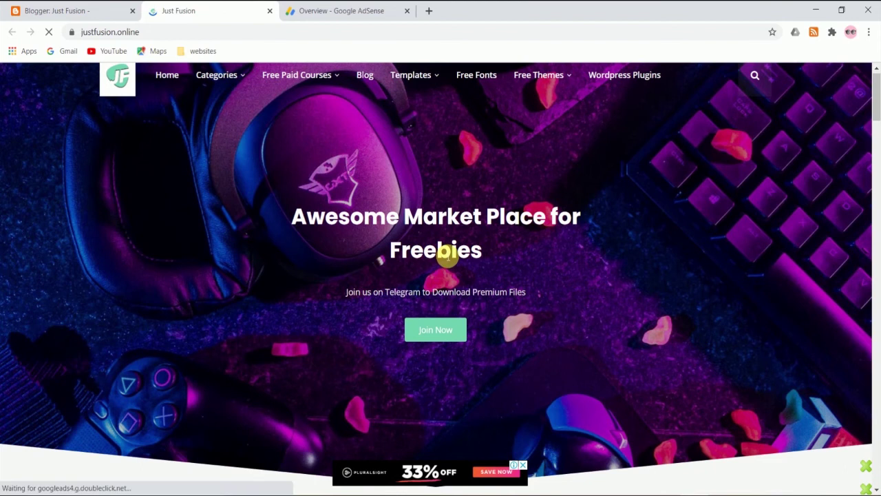
{"action": "scroll", "coordinate": [447, 255], "scroll_direction": "down", "scroll_amount": 2}
{"action": "scroll", "coordinate": [447, 255], "scroll_direction": "down", "scroll_amount": 3}
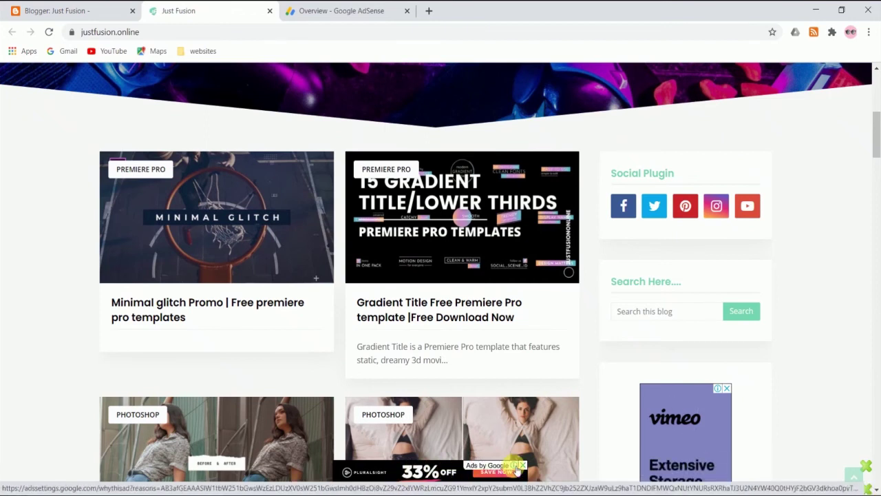
{"action": "scroll", "coordinate": [464, 381], "scroll_direction": "down", "scroll_amount": 1}
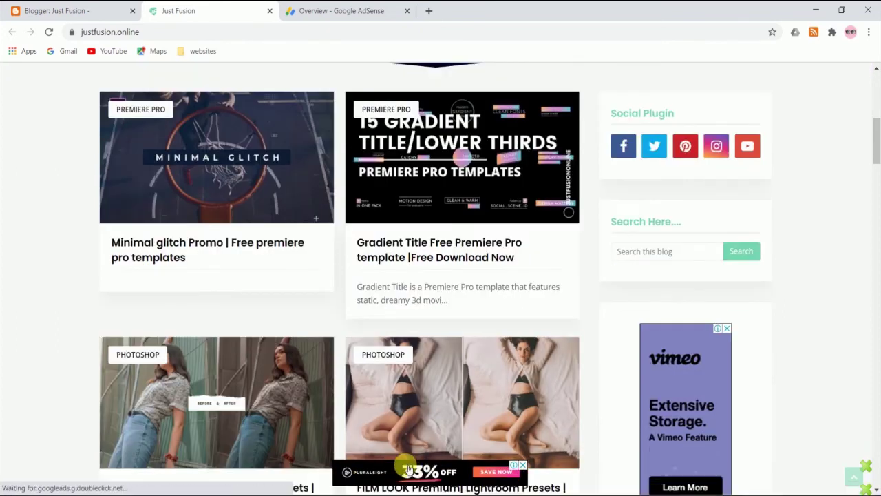